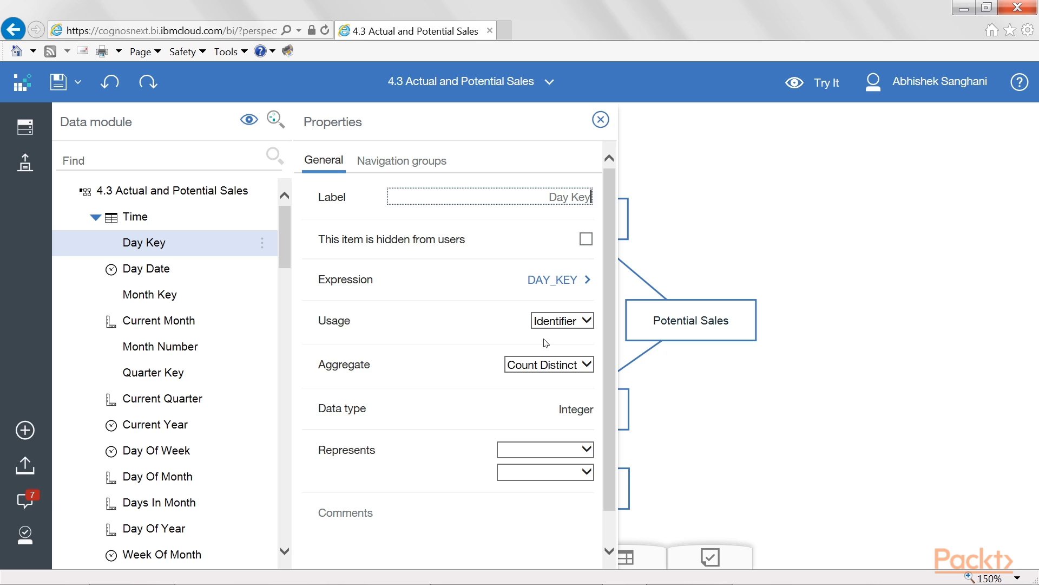
# Review the available usage options for Day Key, keep Identifier, and close its properties
pyautogui.click(590, 323)
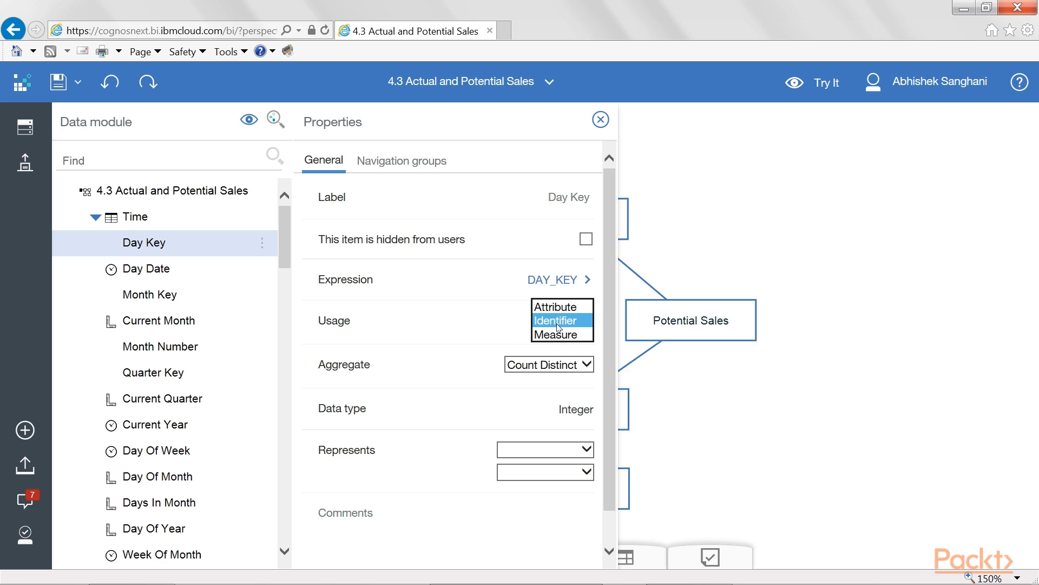
pyautogui.click(557, 321)
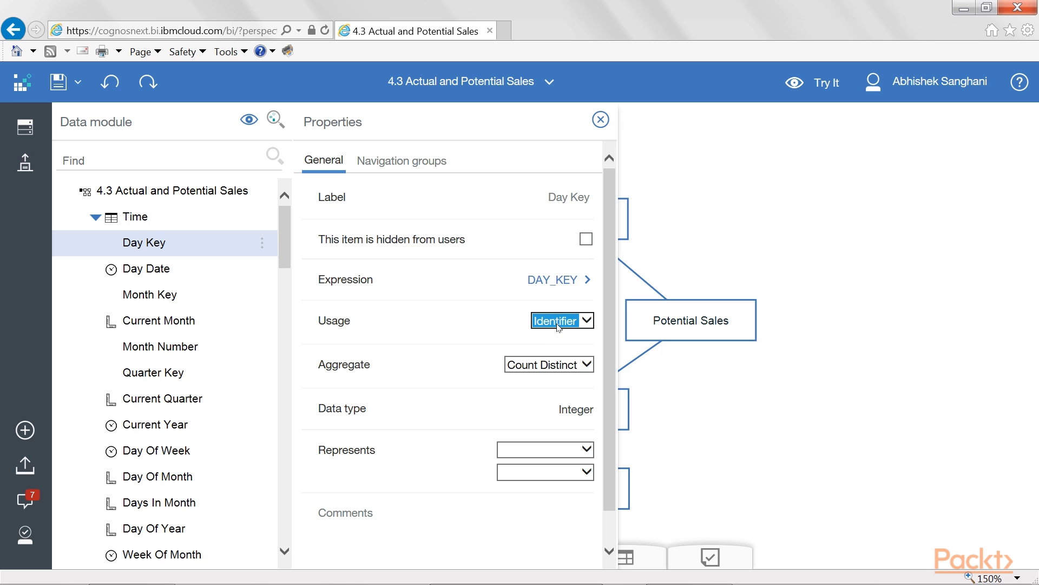
pyautogui.click(601, 119)
# Inspect the Day Date properties, keeping Date as what the item represents, and close them
pyautogui.click(165, 277)
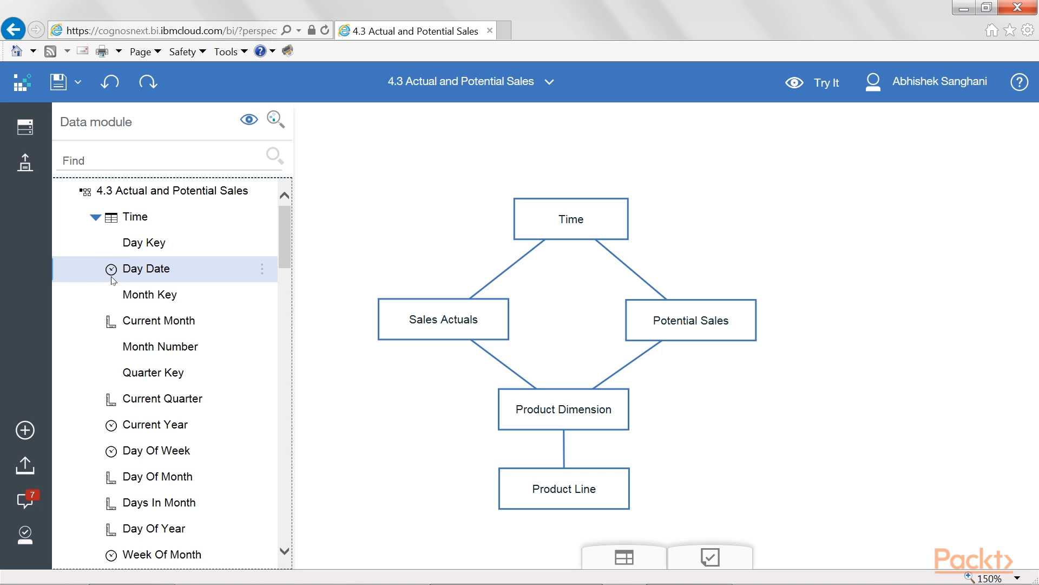
pyautogui.click(263, 269)
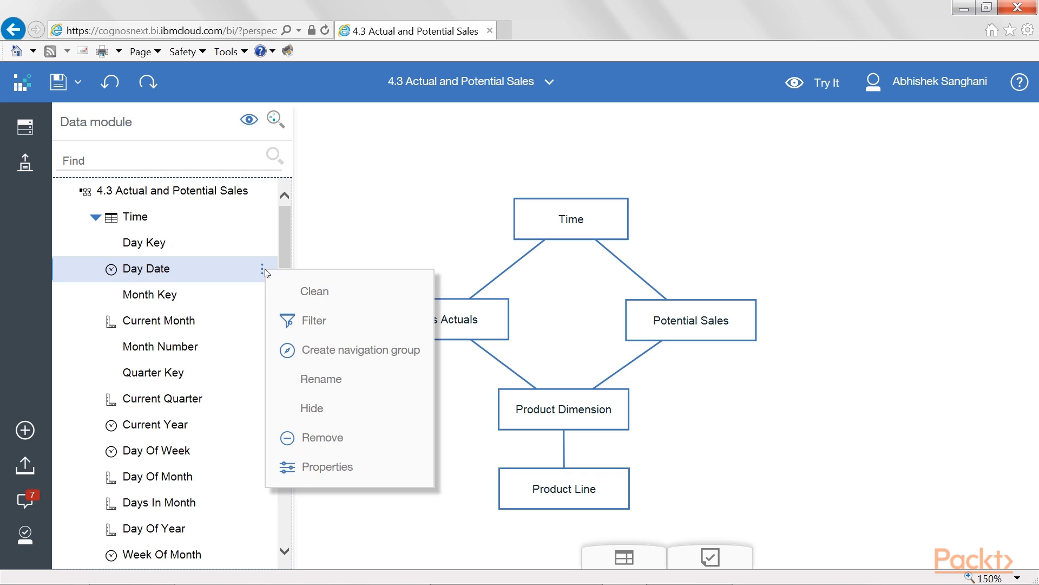
pyautogui.click(320, 465)
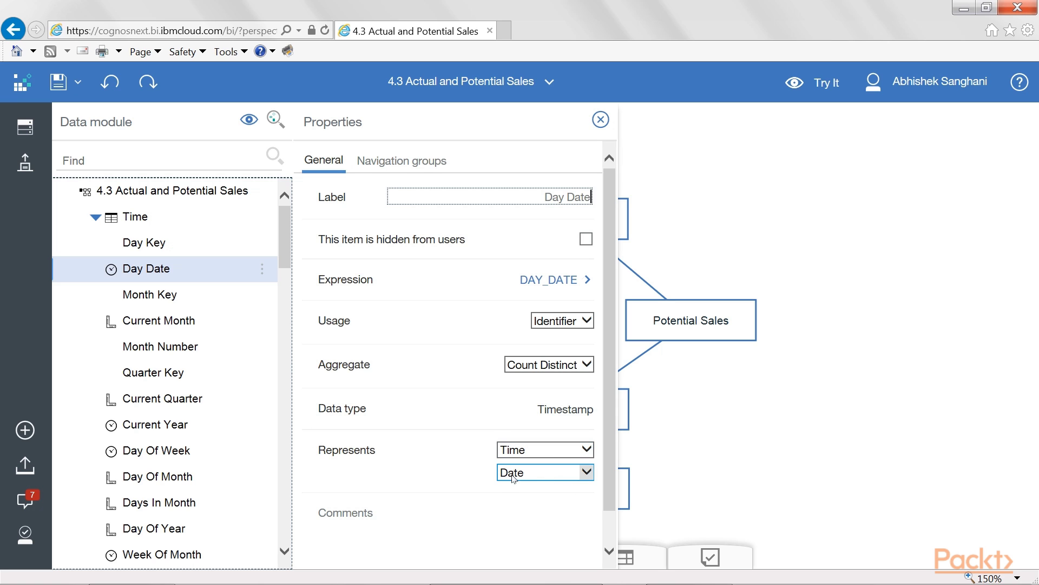
pyautogui.click(535, 472)
pyautogui.click(521, 445)
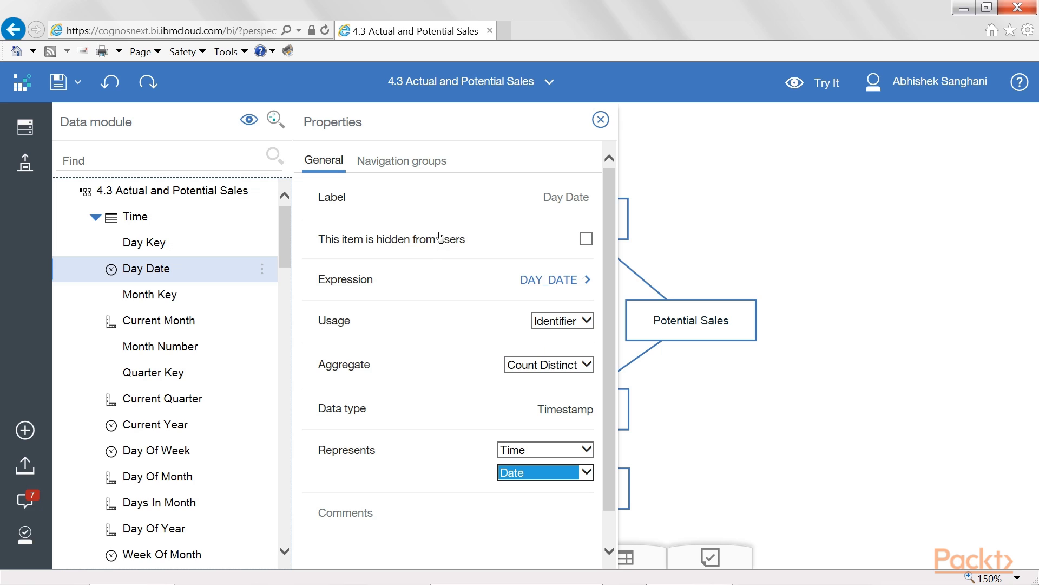
pyautogui.click(601, 119)
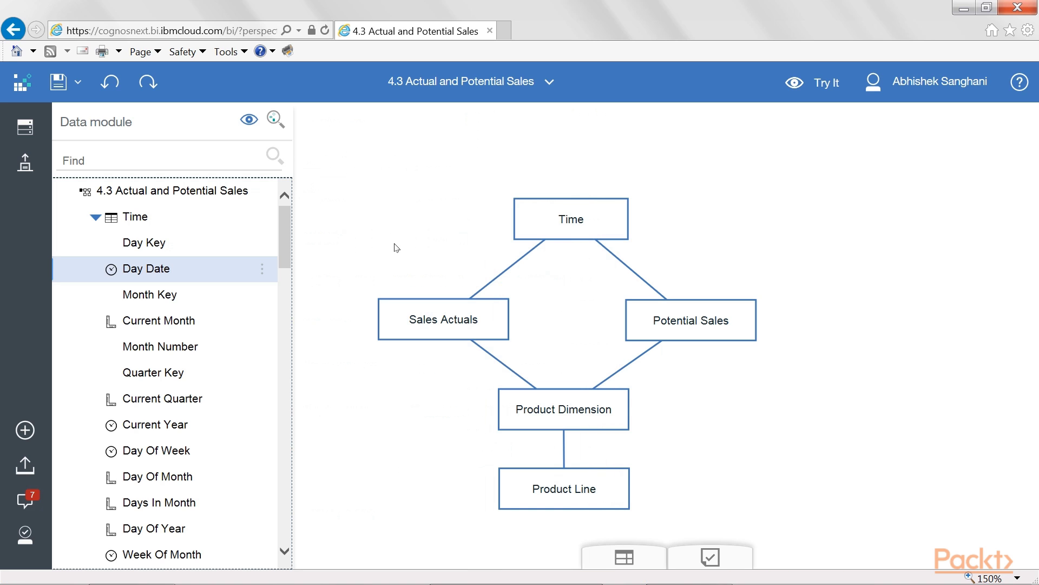
# Preview the Day Date and Day Key values in an enlarged data tray to compare them
pyautogui.click(625, 559)
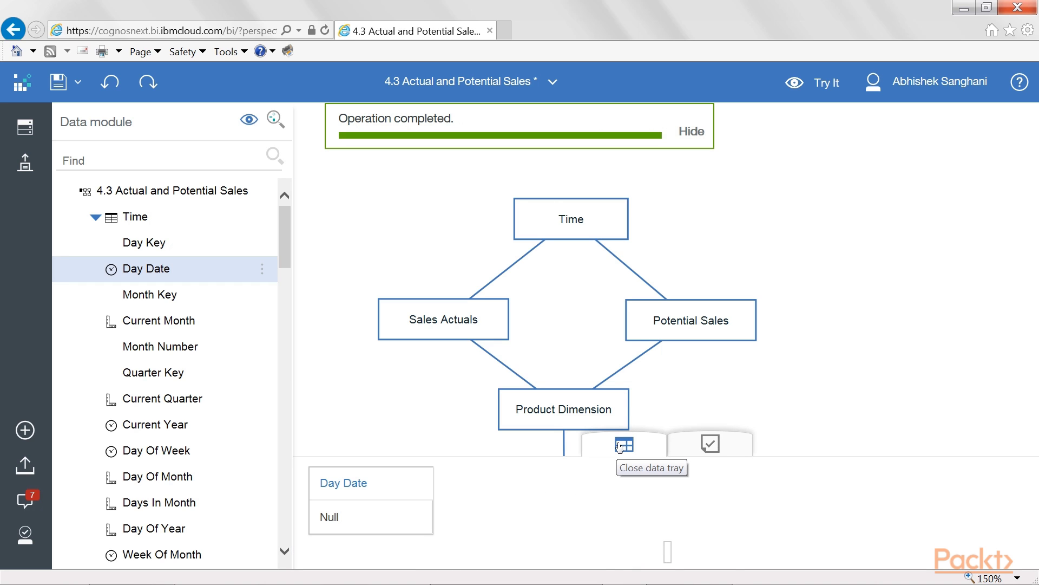
pyautogui.moveTo(621, 445); pyautogui.dragTo(639, 308)
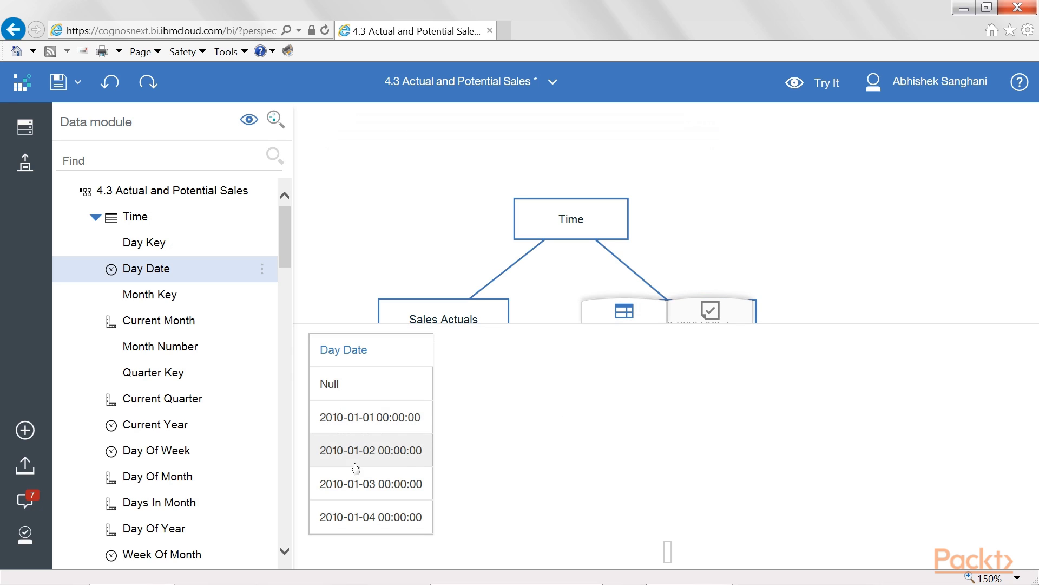
pyautogui.click(141, 250)
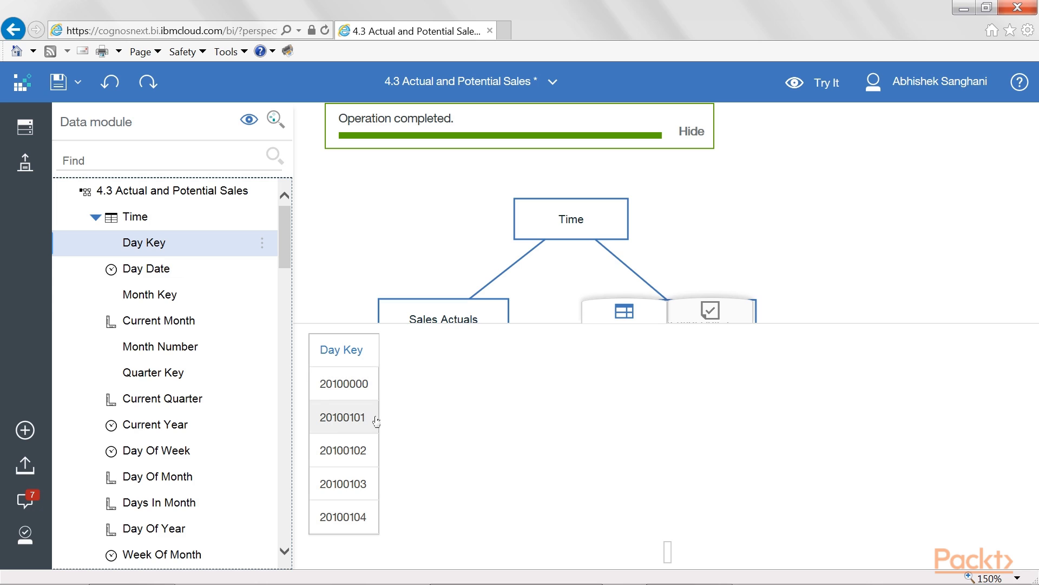
pyautogui.click(171, 269)
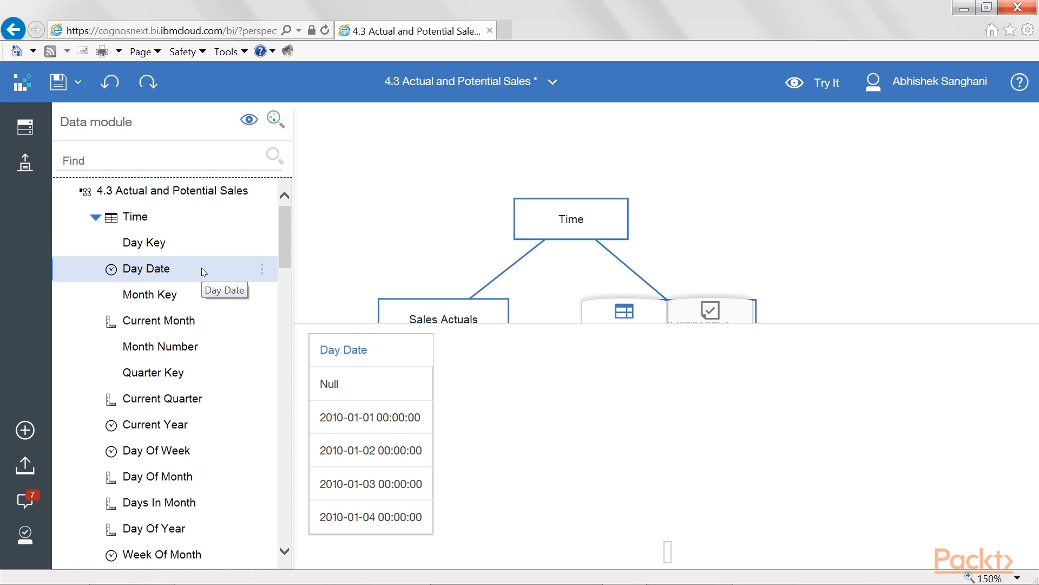
# Preview the Month Number values in the Time table and hide that item from users
pyautogui.scroll(-2, 215, 247)
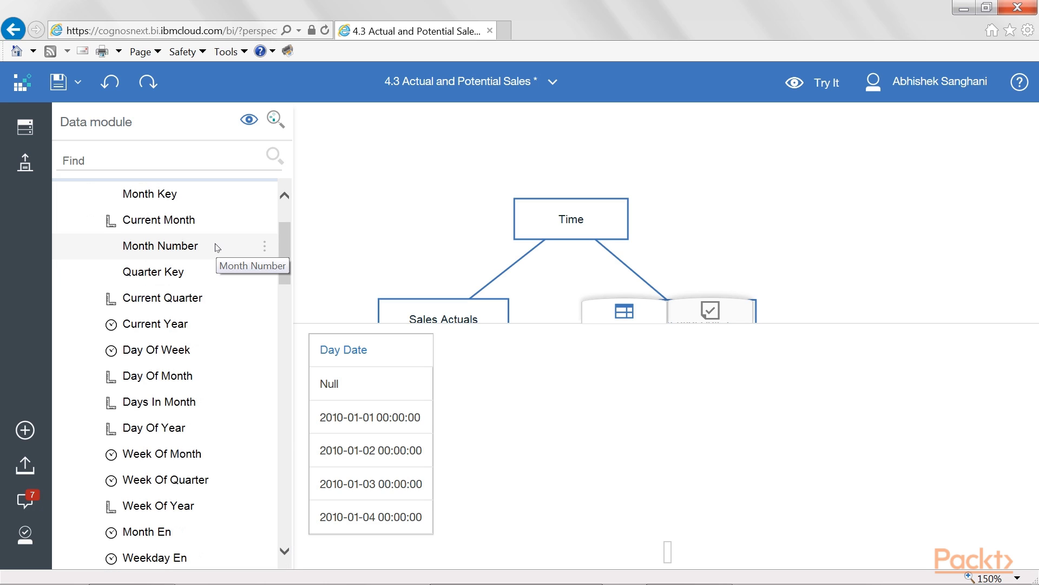
pyautogui.click(216, 247)
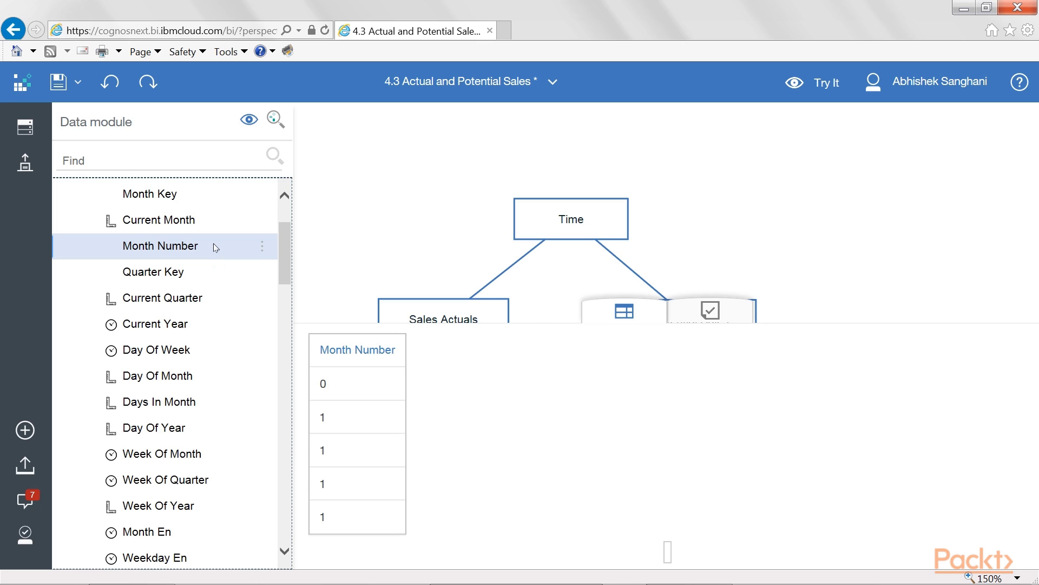
pyautogui.rightClick(215, 247)
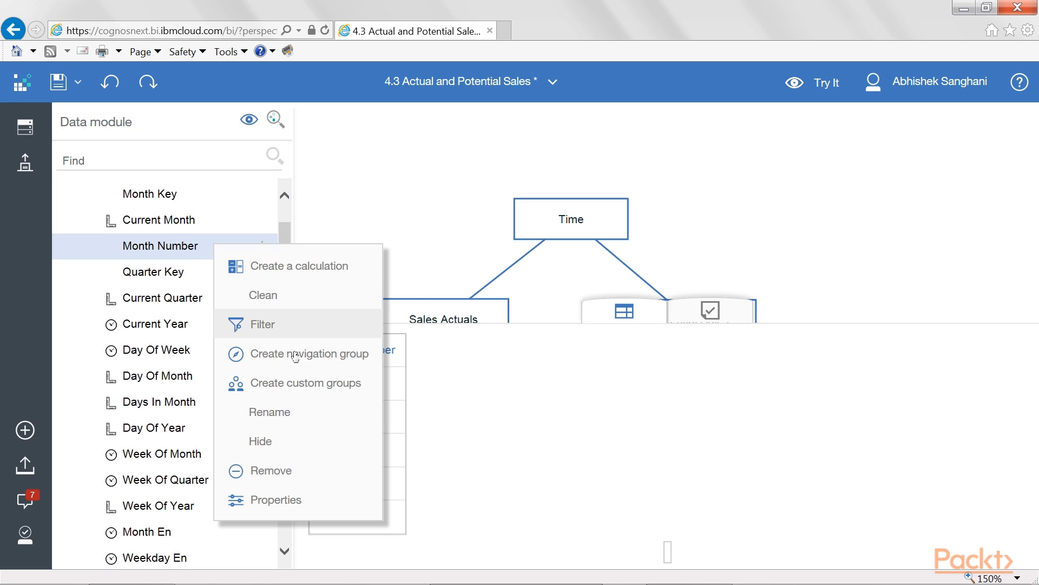
pyautogui.click(281, 447)
# Hide Day Of Week, Day Of Month, Day Of Year and Days In Month in the Time table
pyautogui.rightClick(179, 351)
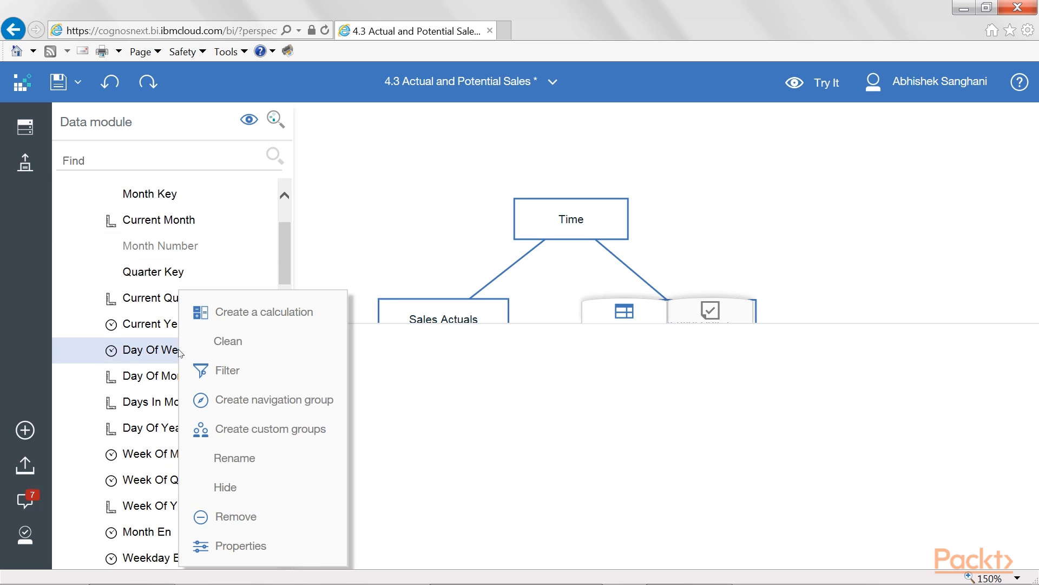
pyautogui.click(247, 495)
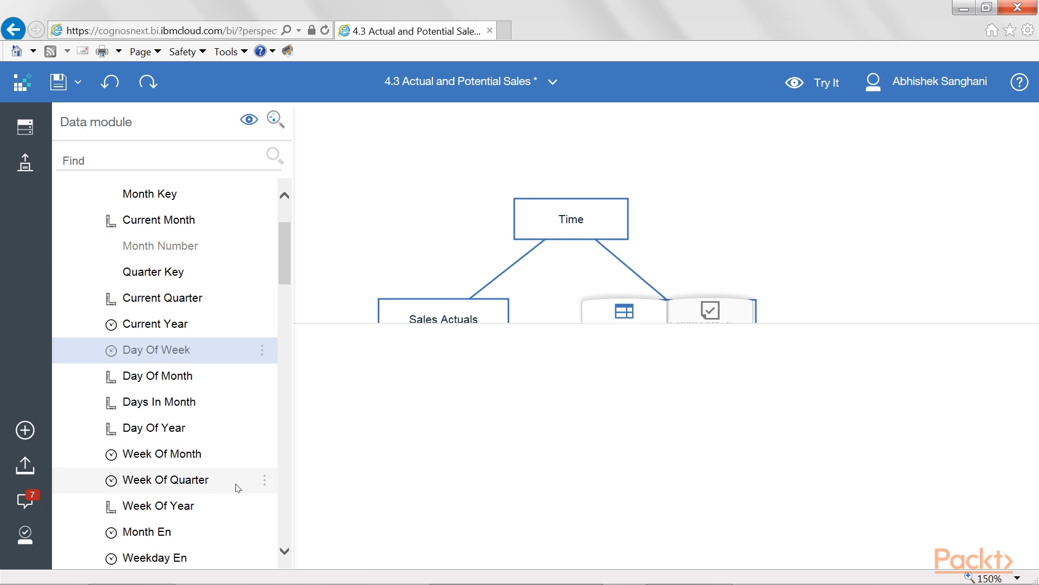
pyautogui.rightClick(206, 376)
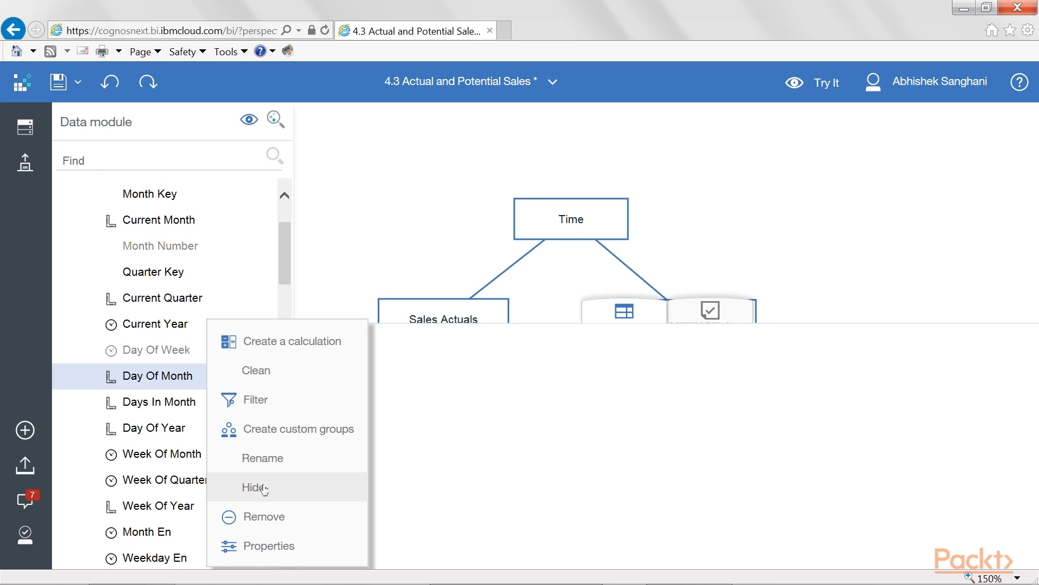
pyautogui.click(251, 486)
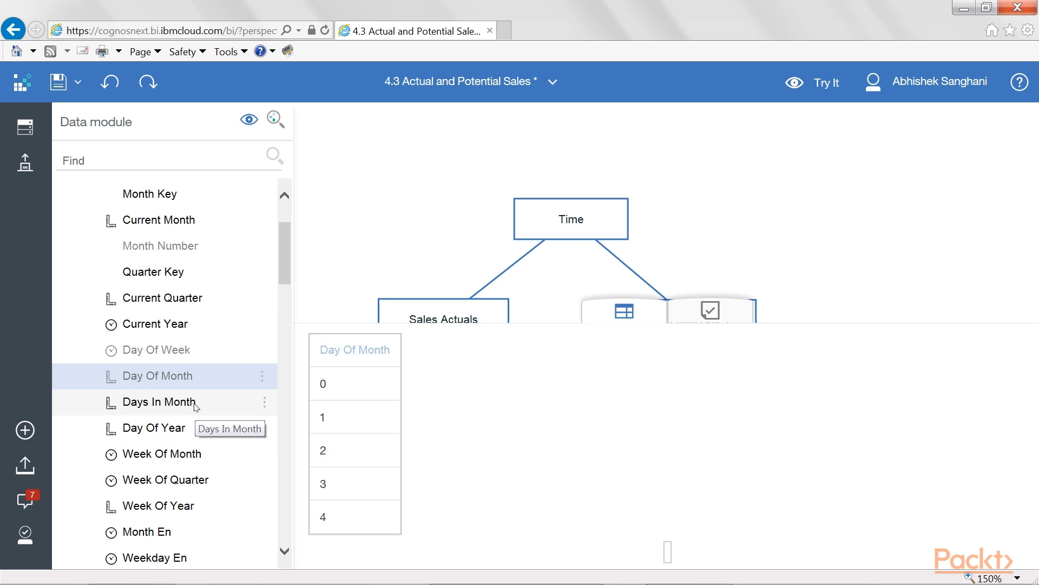
pyautogui.rightClick(187, 427)
pyautogui.click(227, 488)
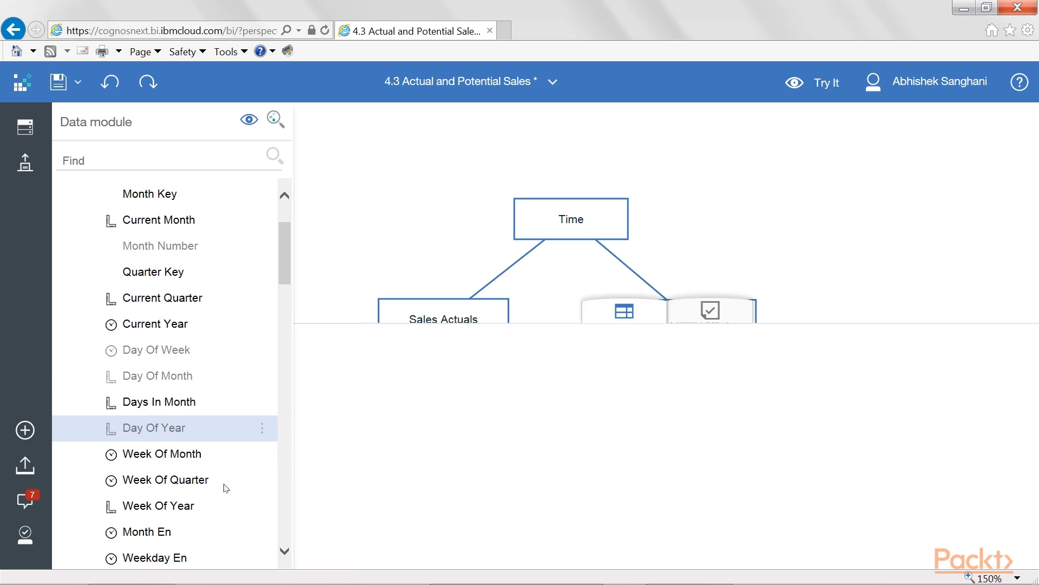
pyautogui.rightClick(196, 403)
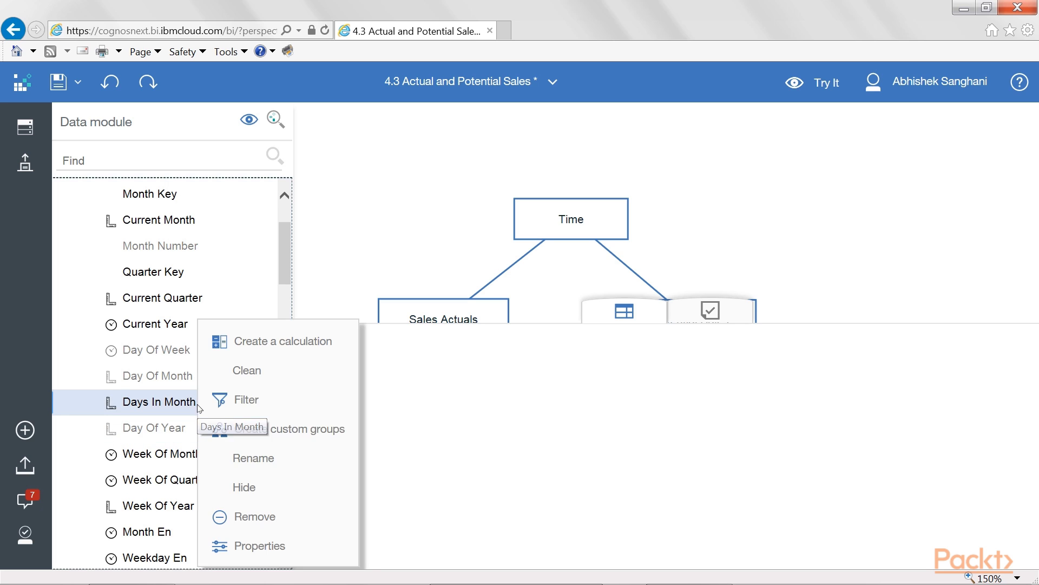
pyautogui.click(251, 485)
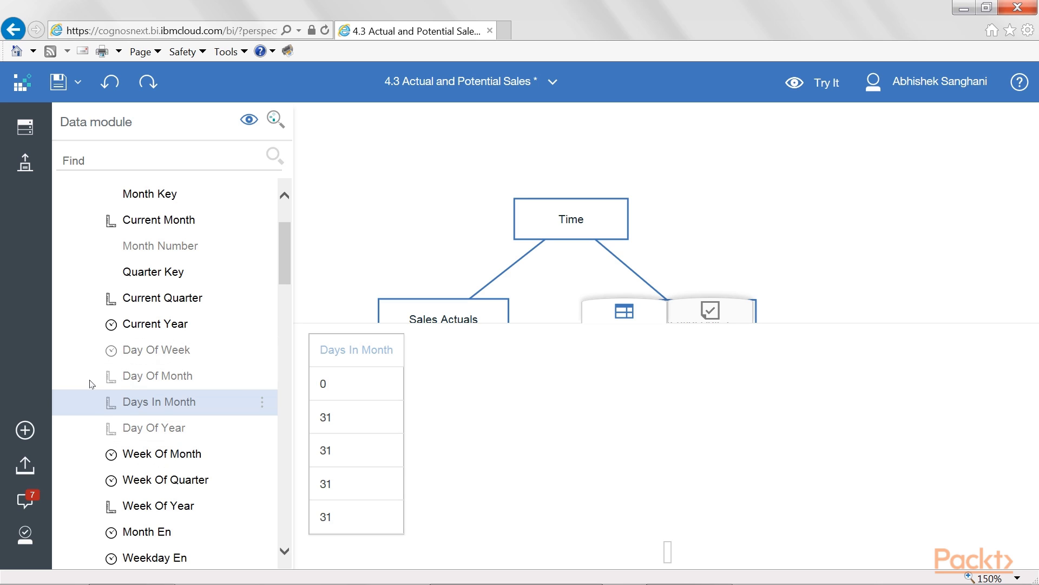
# Remove Days In Month and Day Of Year from the Time table
pyautogui.click(262, 404)
pyautogui.click(262, 404)
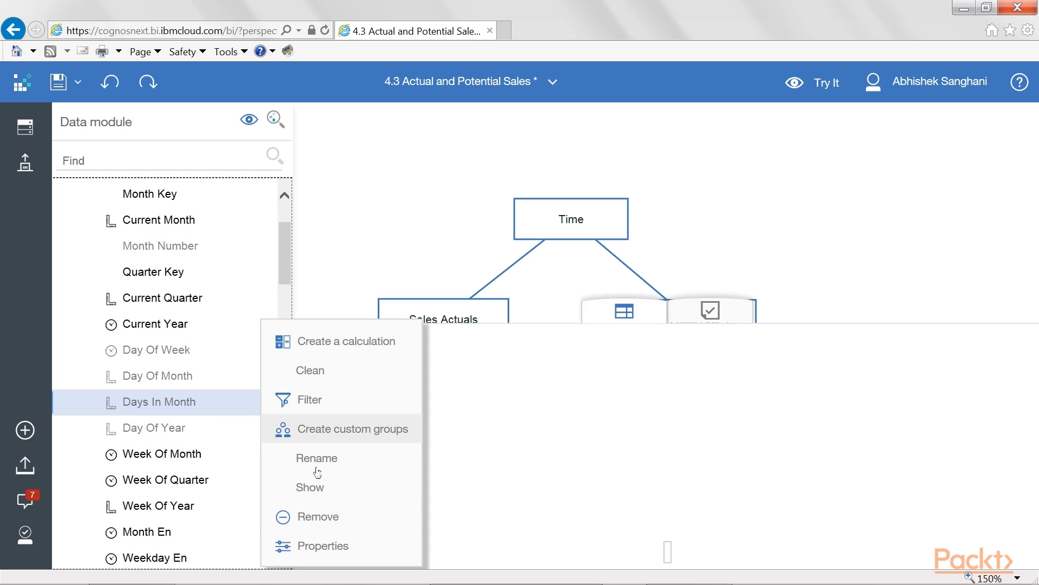
pyautogui.click(323, 517)
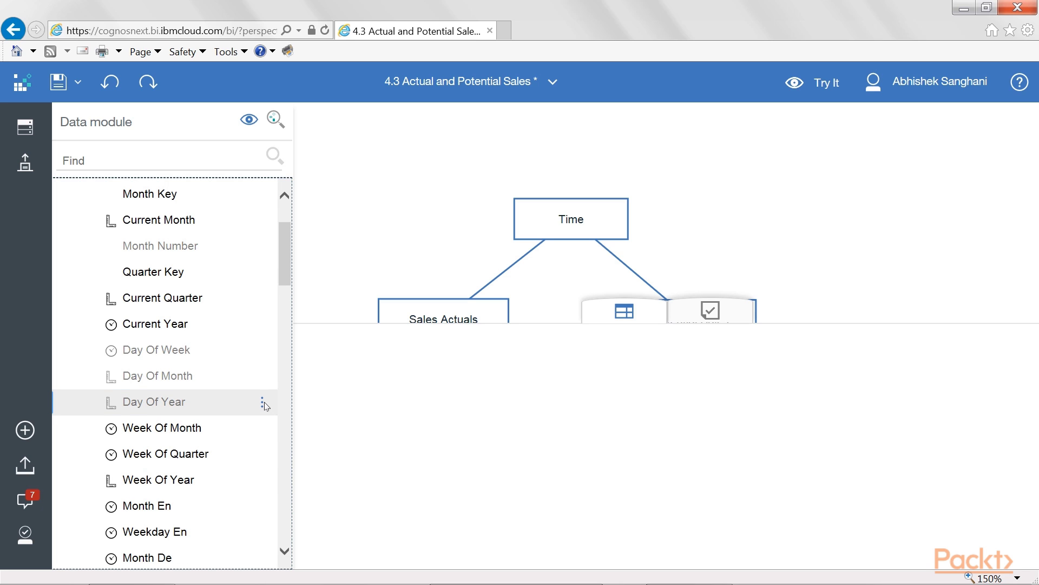
pyautogui.click(263, 403)
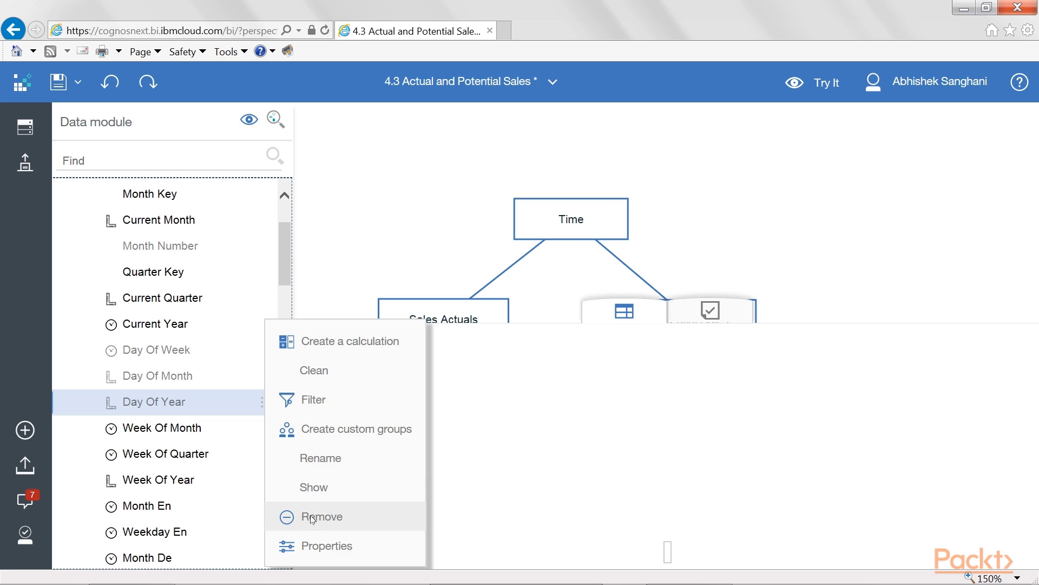
pyautogui.click(314, 517)
pyautogui.click(262, 377)
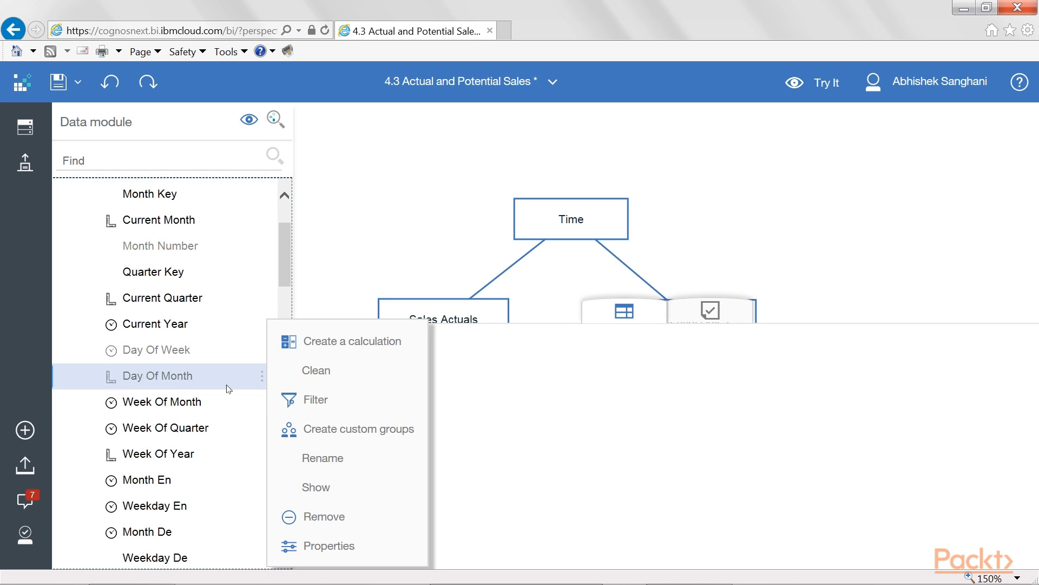
# Remove Week Of Month, Week Of Quarter and Week Of Year together from the Time table
pyautogui.click(232, 404)
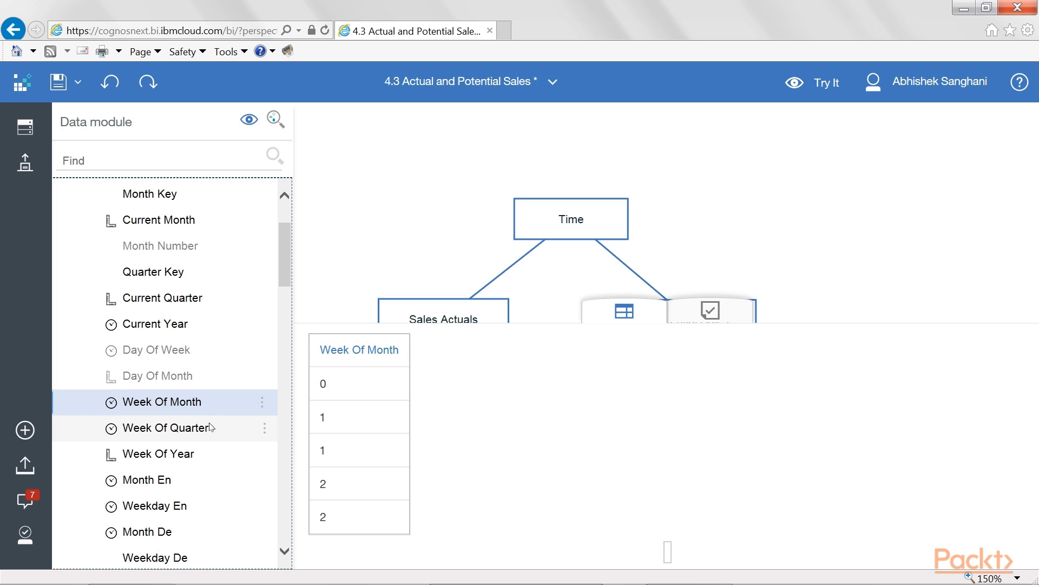
pyautogui.keyDown('ctrl'); pyautogui.click(210, 427); pyautogui.keyUp('ctrl')
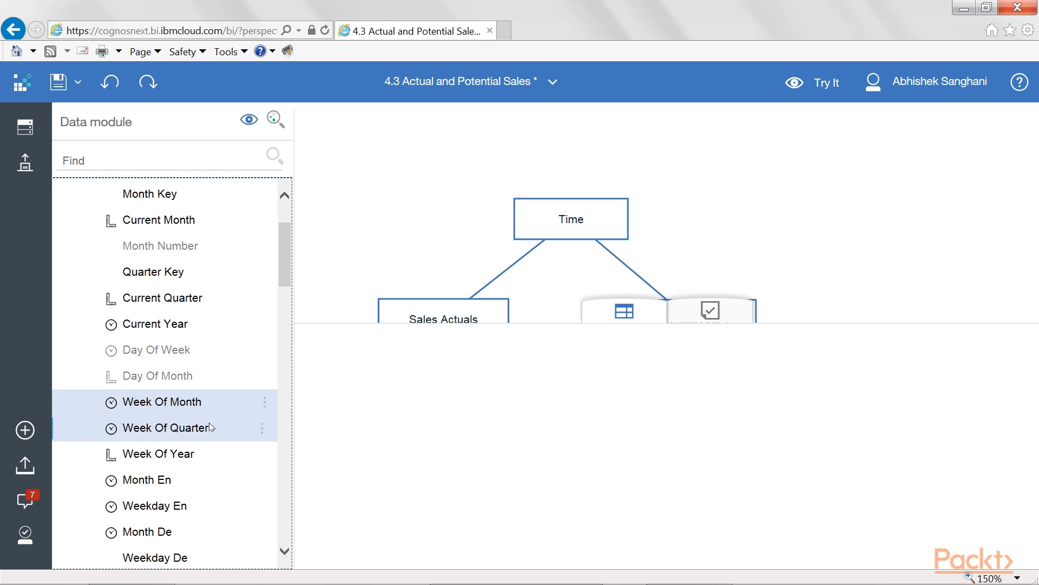
pyautogui.keyDown('ctrl'); pyautogui.click(211, 461); pyautogui.keyUp('ctrl')
pyautogui.rightClick(211, 462)
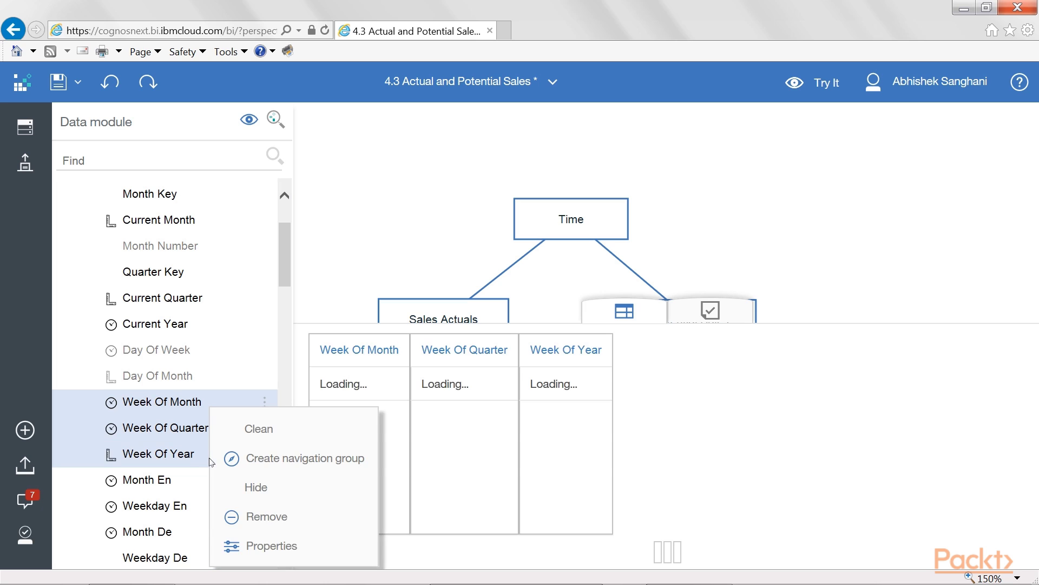
pyautogui.click(265, 517)
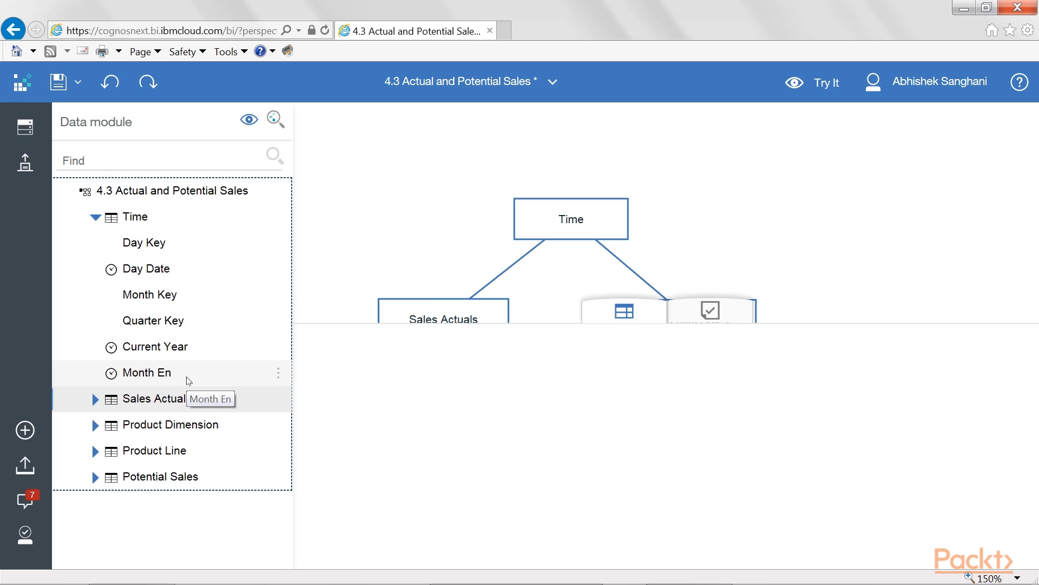
# Look through the data previews of the remaining Time items, from Day Key to Month En
pyautogui.click(188, 250)
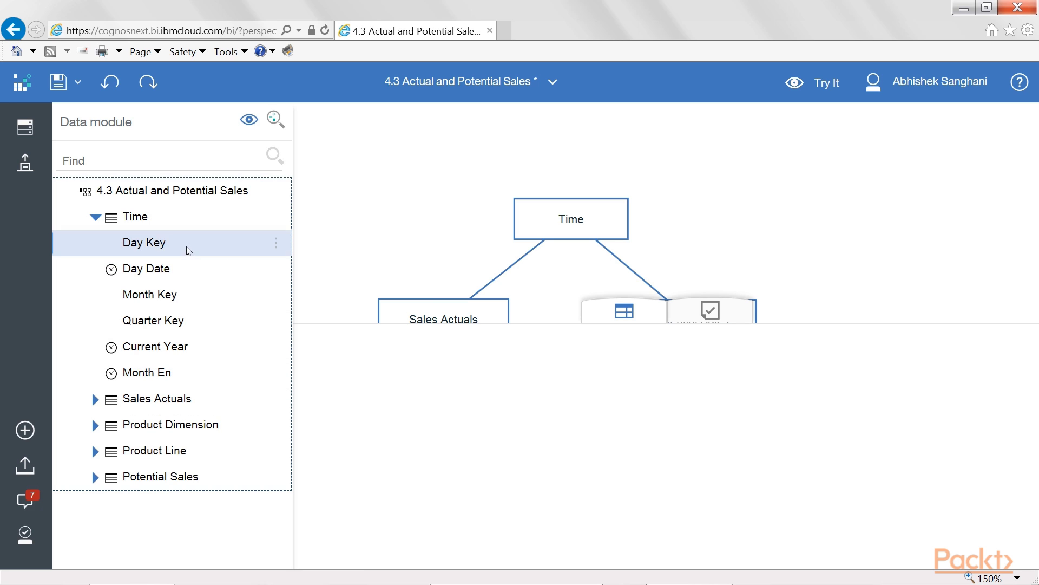
pyautogui.click(204, 271)
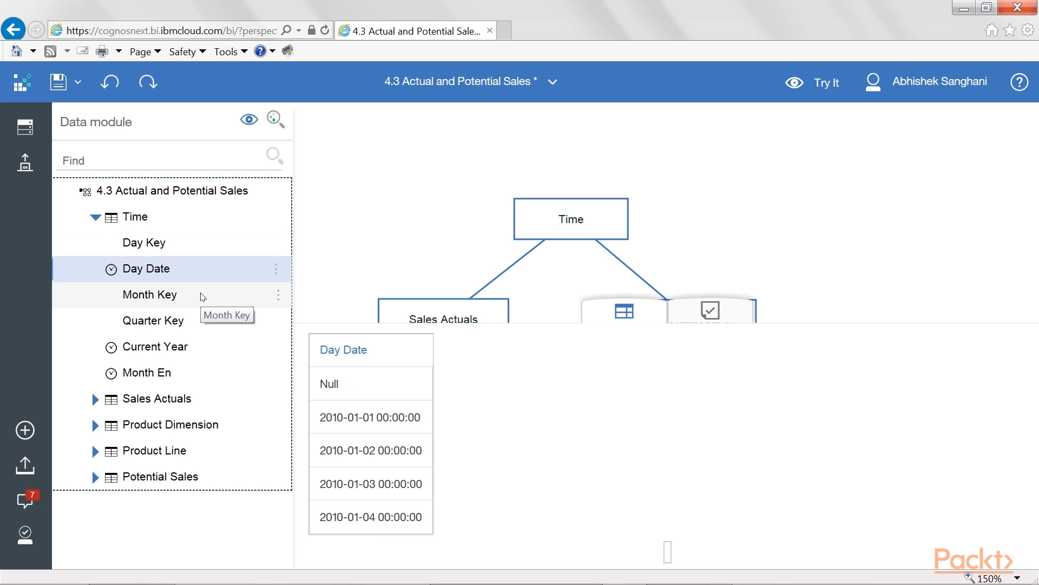
pyautogui.click(201, 295)
pyautogui.click(206, 322)
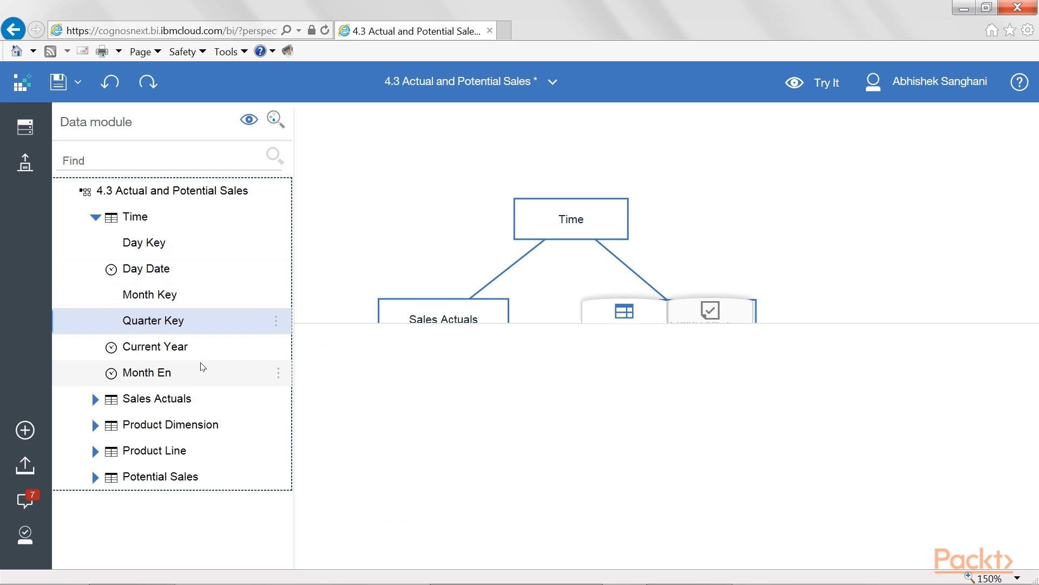
pyautogui.click(195, 350)
pyautogui.click(202, 376)
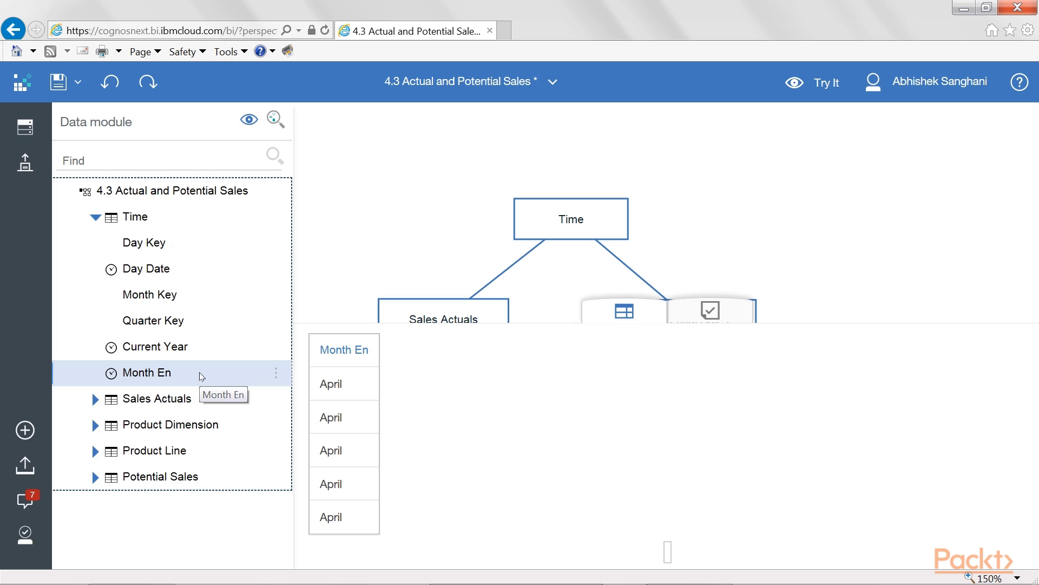
# Rename the Month En item in the Time table as Month Name
pyautogui.click(276, 374)
pyautogui.click(321, 458)
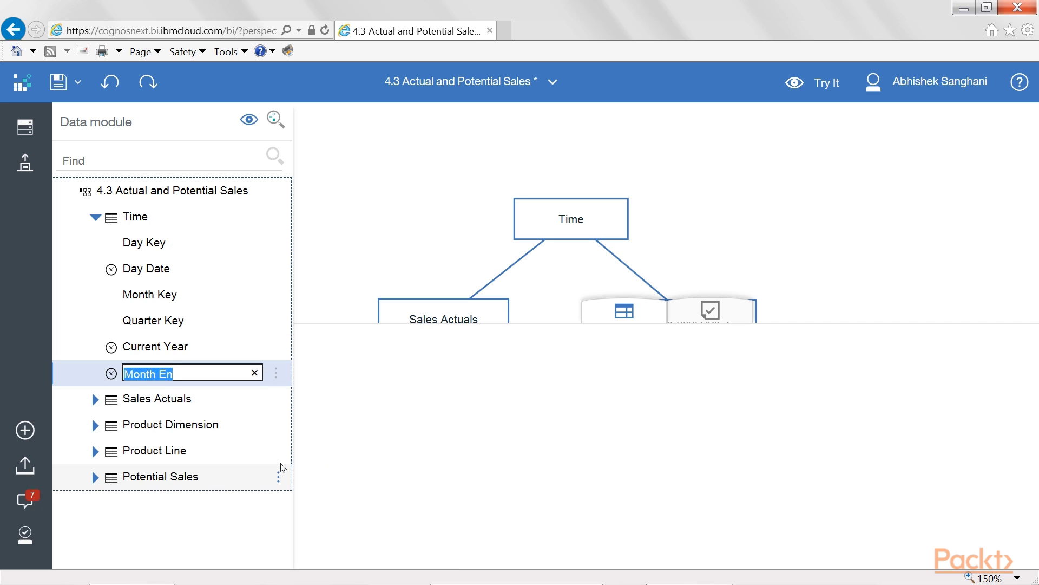
pyautogui.press('Right')
pyautogui.press('BackSpace')
pyautogui.press('BackSpace')
pyautogui.press('BackSpace')
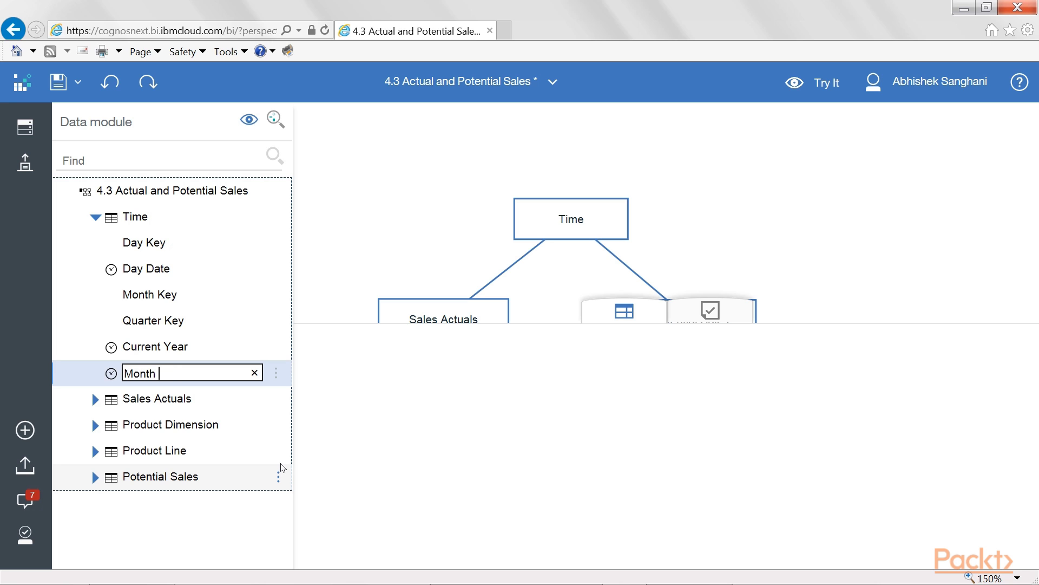
pyautogui.write('Name')
pyautogui.press('Return')
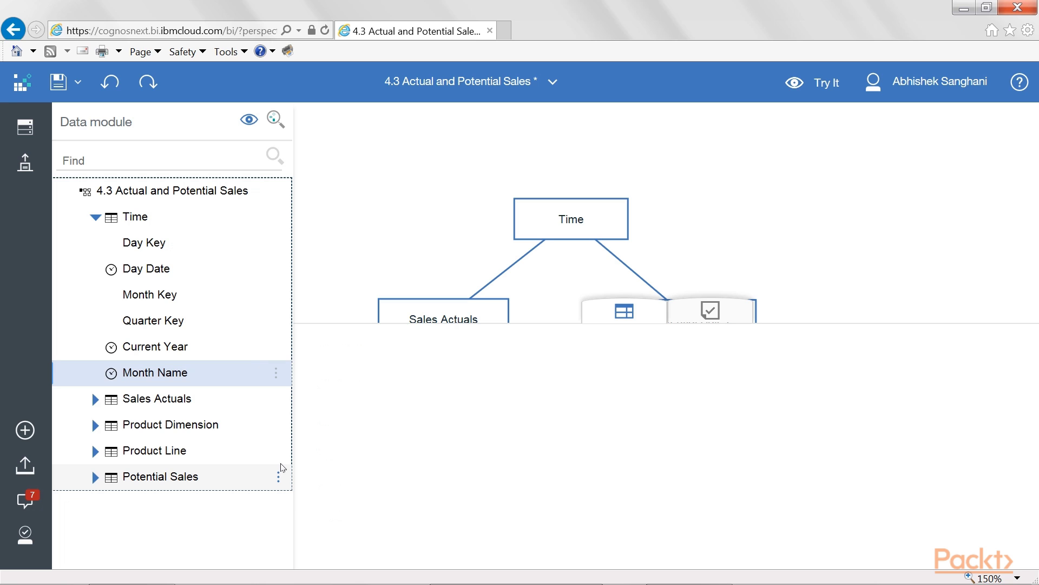
pyautogui.click(276, 374)
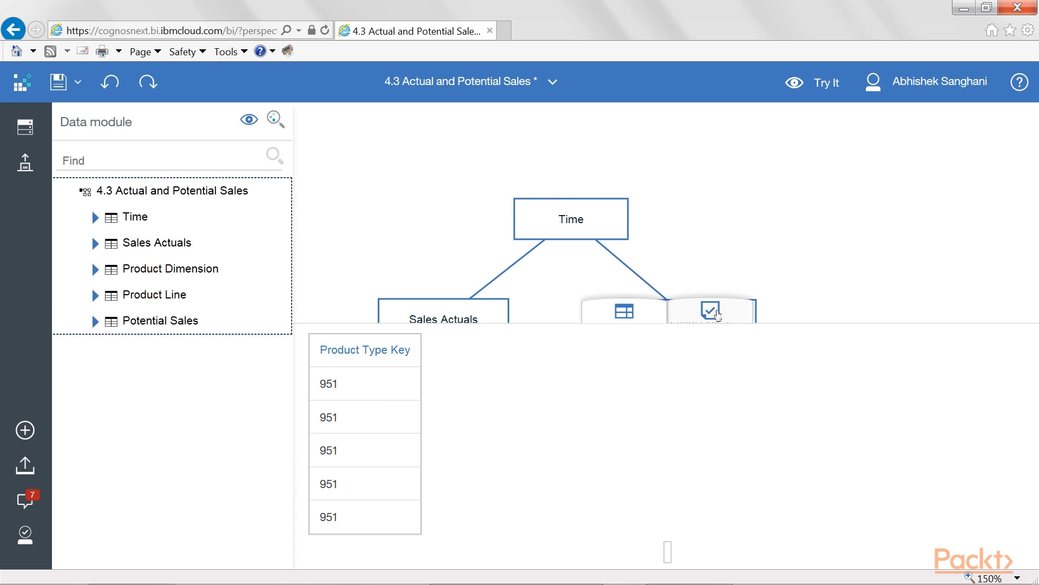
# Run a validation of the 4.3 Actual and Potential Sales data module
pyautogui.click(715, 312)
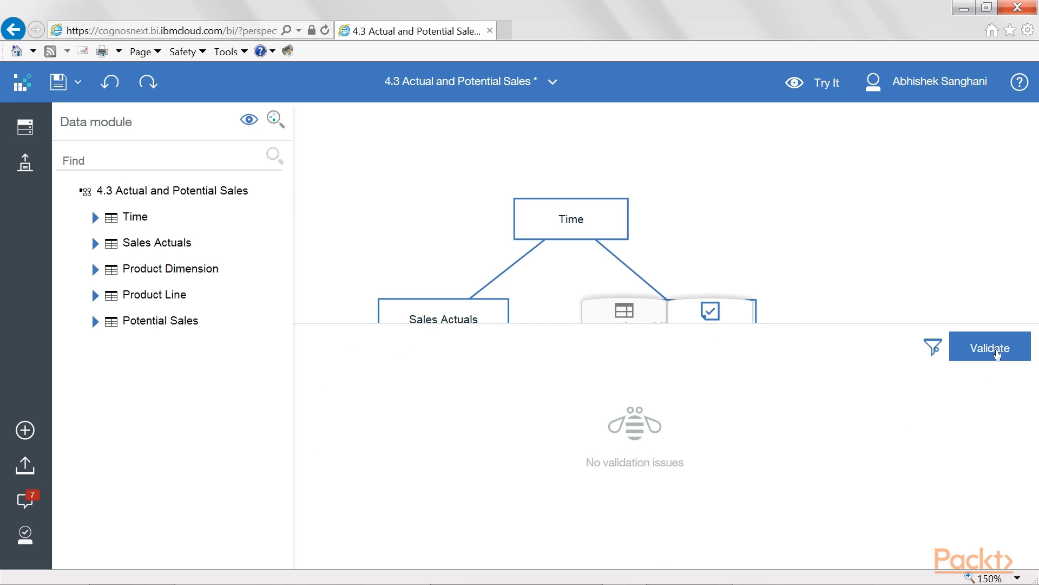
pyautogui.click(996, 354)
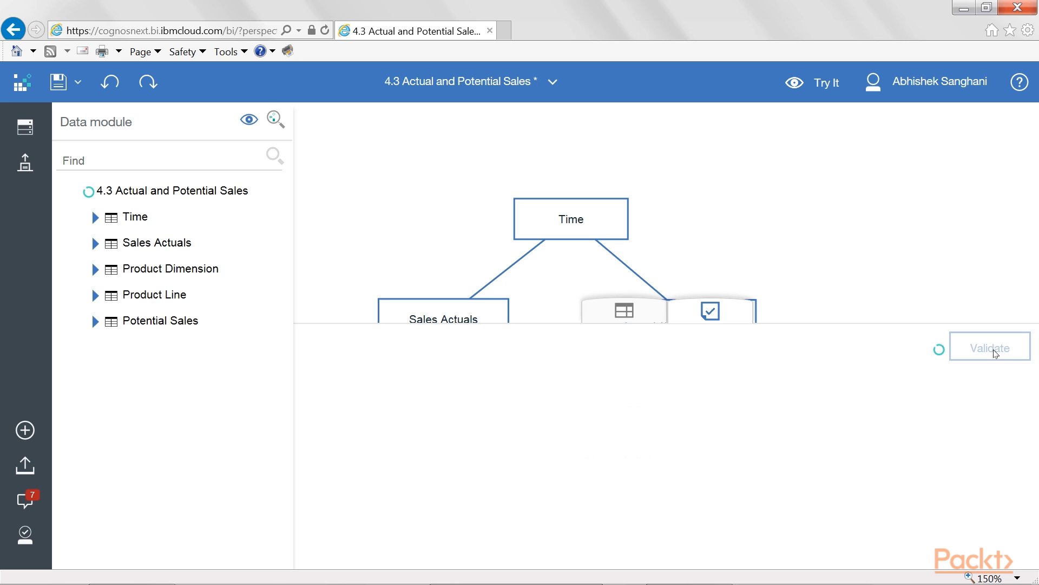